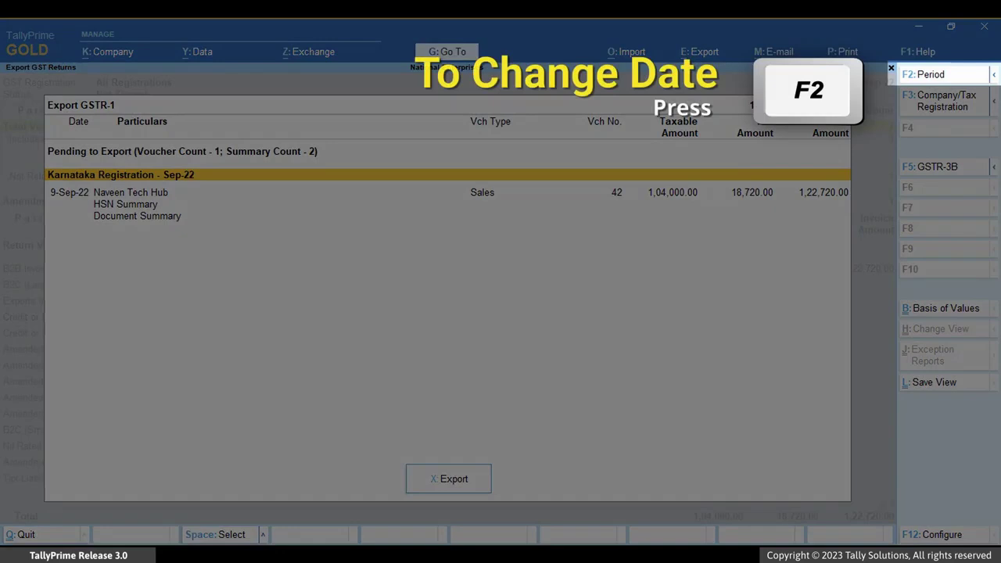
Step: Set the GSTR-1 export period from 1-10-2022 to the end of October 2022
key(F2)
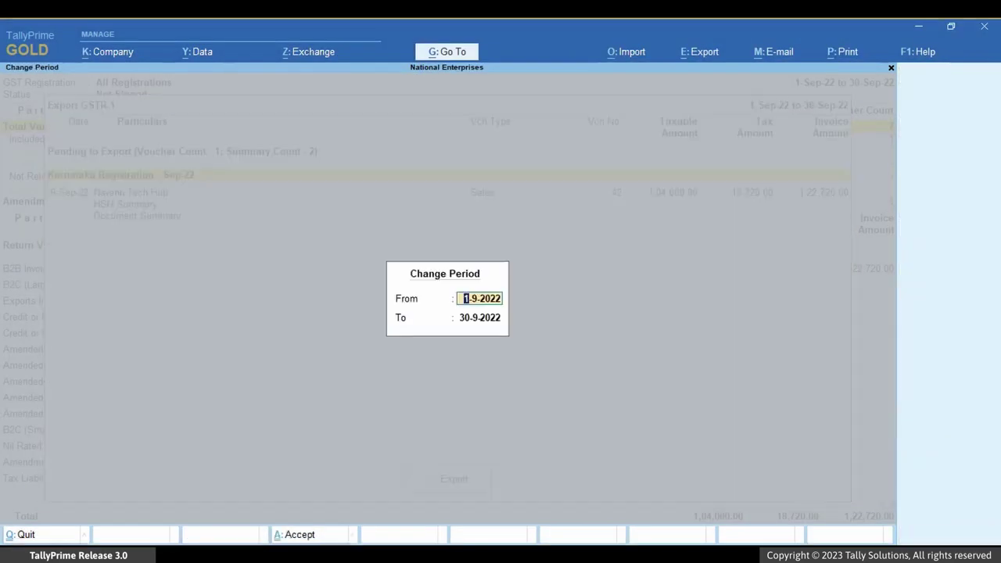
text(1-10)
key(Return)
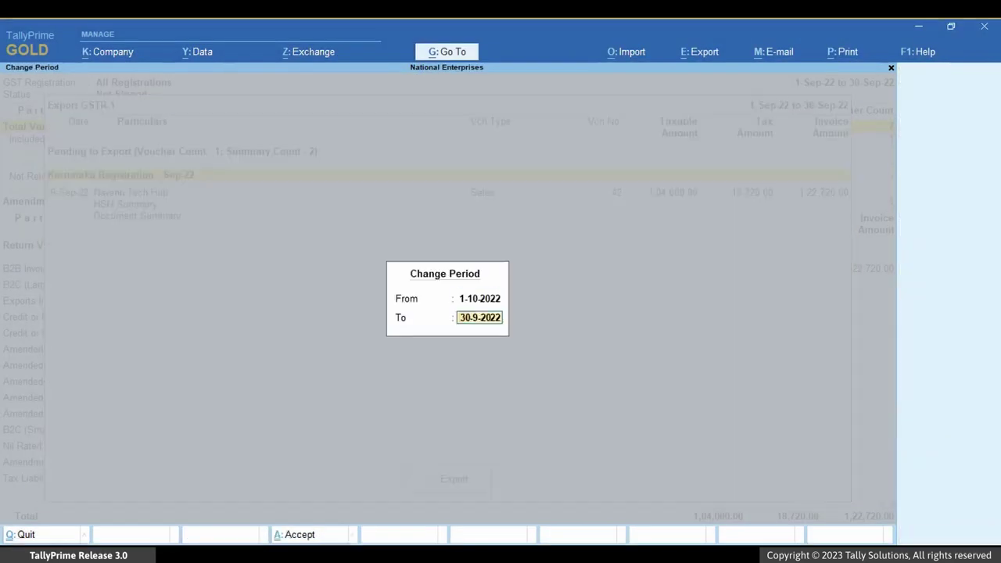
text(oct)
key(Return)
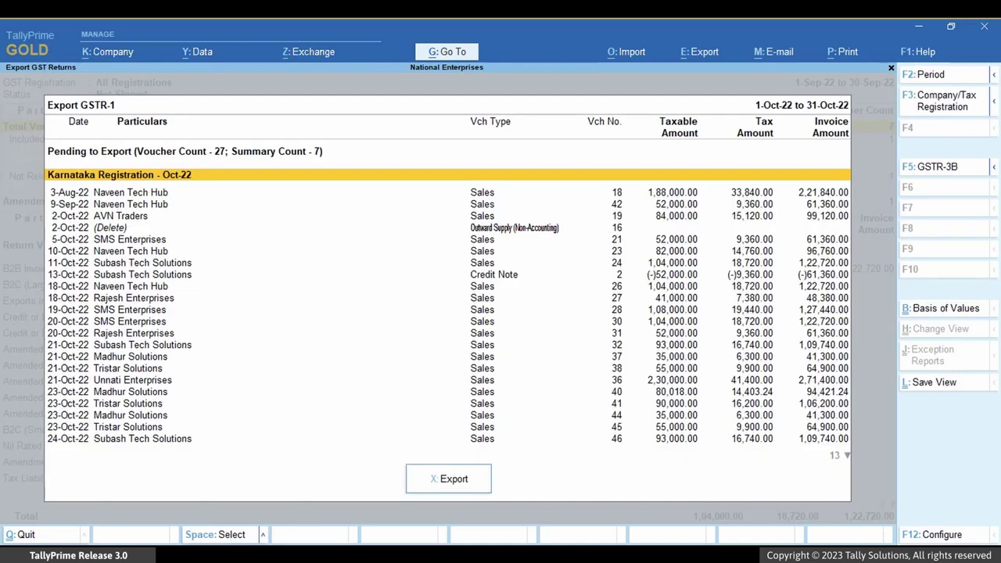
Step: Examine the October vouchers and summaries pending export for both the Karnataka and Tamil Nadu registrations
key(Down)
key(Down)
key(Down)
key(Down)
key(Down)
key(Down)
key(Down)
key(Down)
key(Down)
key(Down)
key(Down)
key(Down)
key(Down)
key(Down)
key(Down)
key(Down)
key(Down)
key(Down)
key(Down)
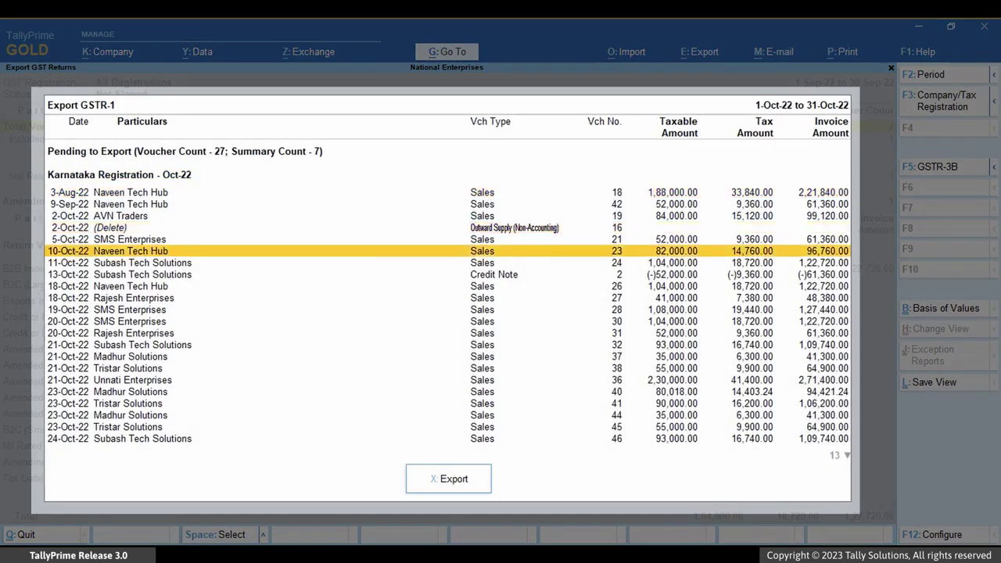
key(Down)
key(Down)
key(Down)
key(Down)
key(Down)
key(Down)
key(Down)
key(Down)
key(Down)
key(Down)
key(Down)
key(Down)
key(Down)
key(Down)
key(Down)
key(Down)
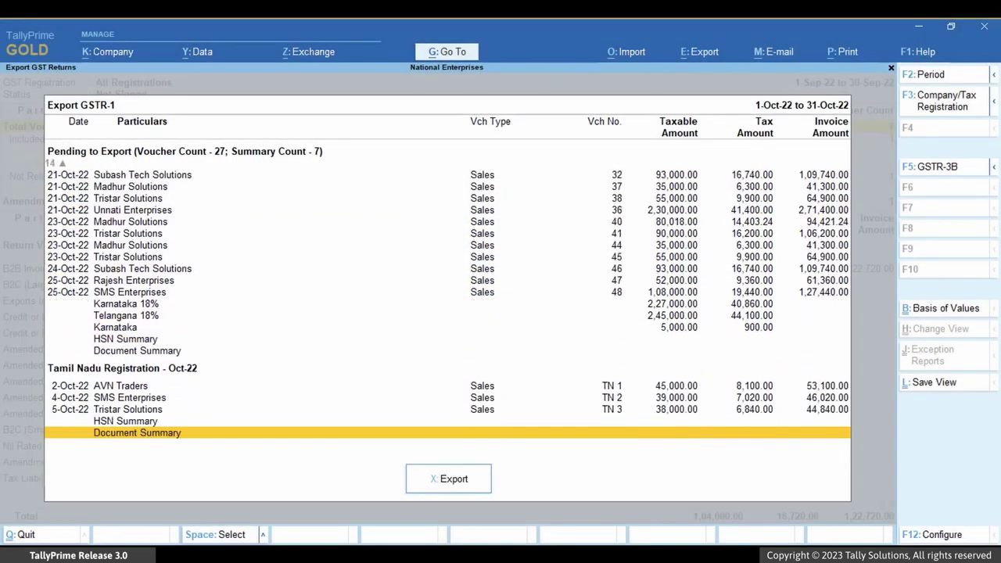
key(Up)
key(Up)
key(Up)
key(Up)
key(Up)
key(Up)
key(Up)
key(Up)
key(Up)
key(Up)
key(Up)
key(Up)
key(Up)
key(Up)
key(Up)
key(Up)
key(Up)
key(Up)
key(Up)
key(Up)
key(Up)
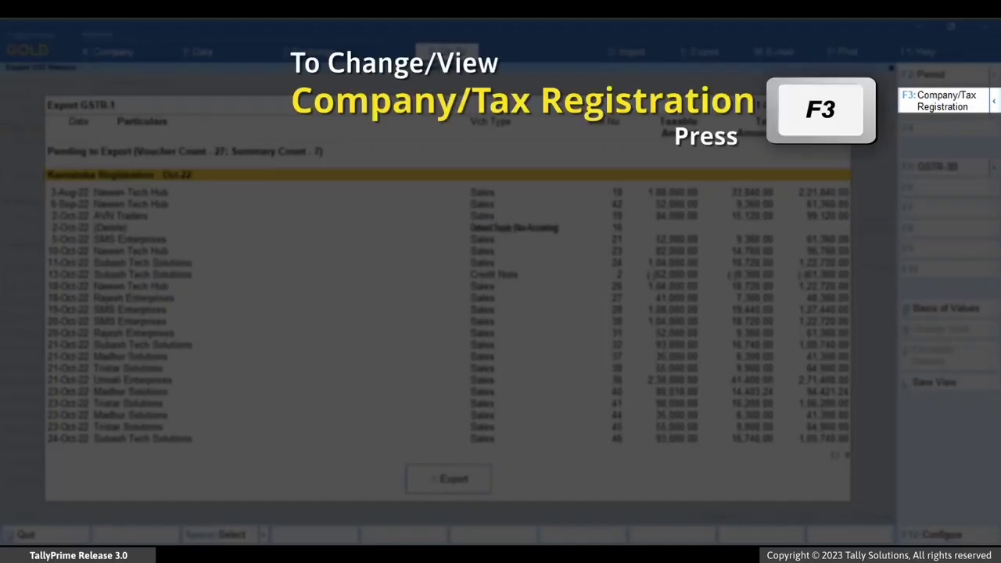
Step: Restrict the GSTR-1 export list to the Karnataka Registration of National Enterprises
key(F3)
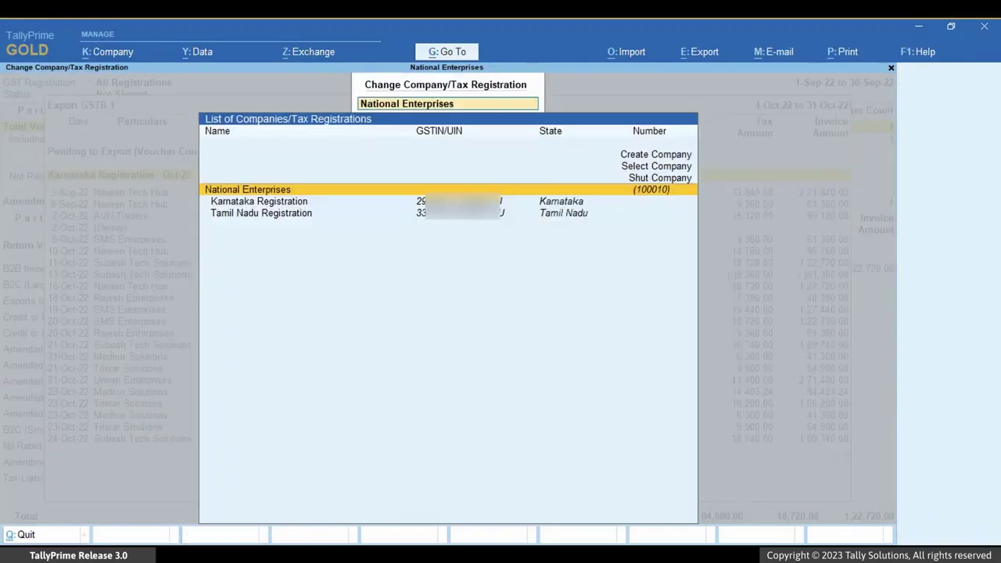
key(Down)
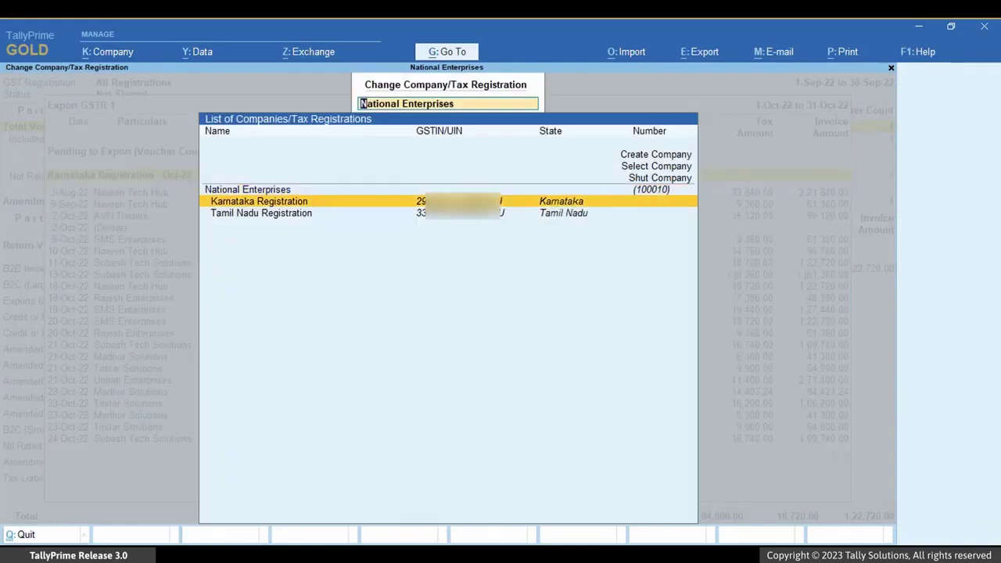
key(Return)
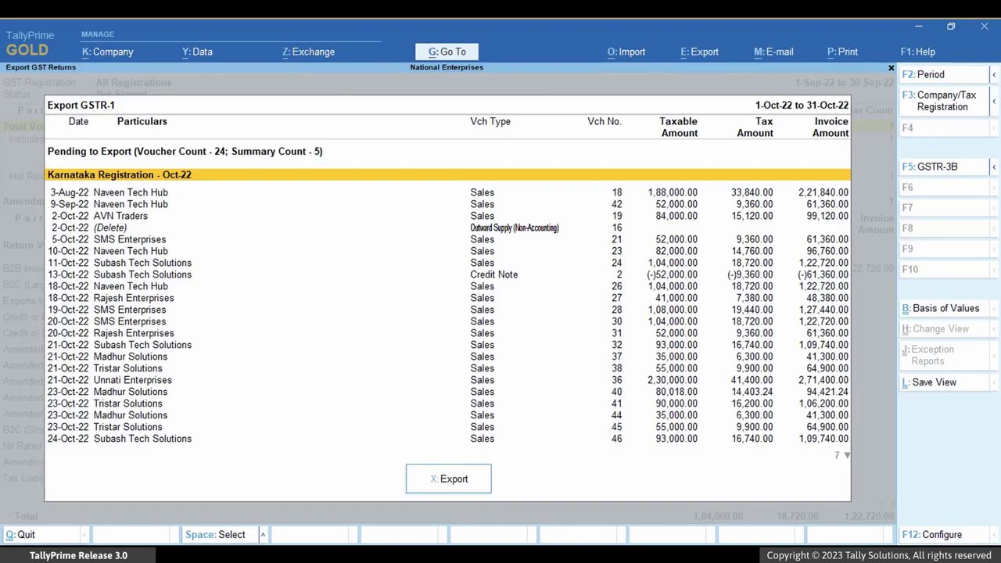
key(Down)
key(Down)
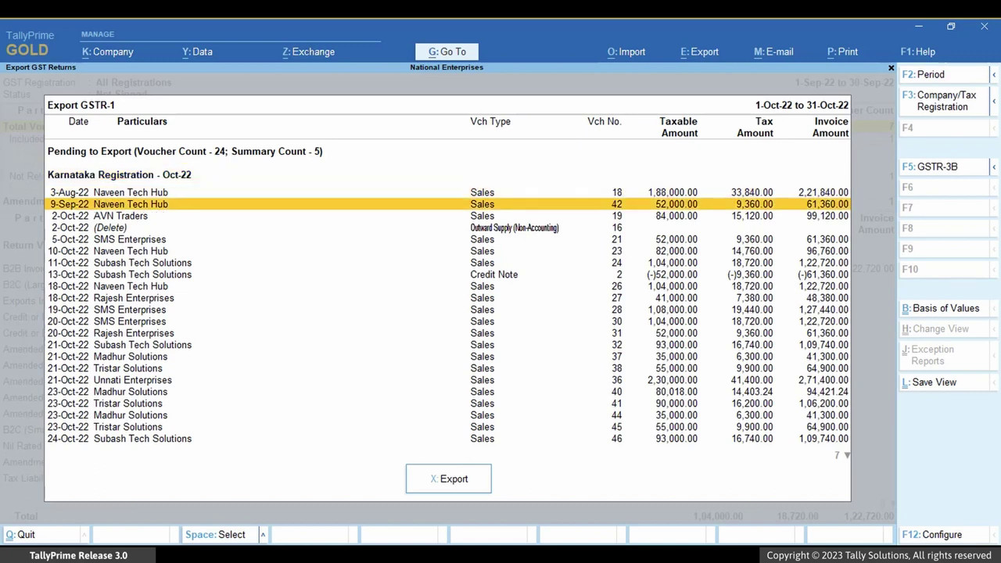
key(Up)
key(Up)
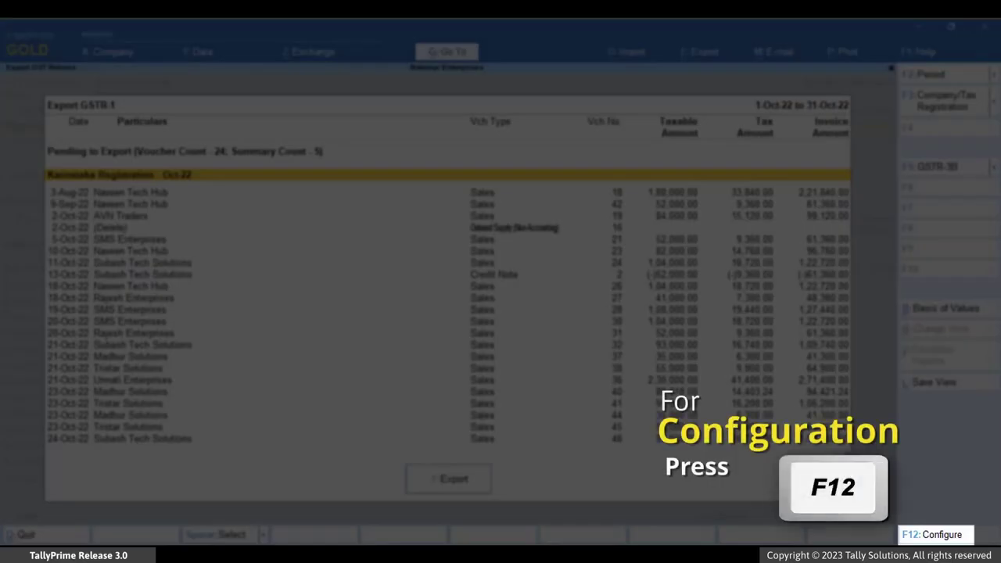
Step: Configure the export list to show Party GSTIN/UIN, Section and GST Status, keeping Show Invoice Amount at Yes
key(F12)
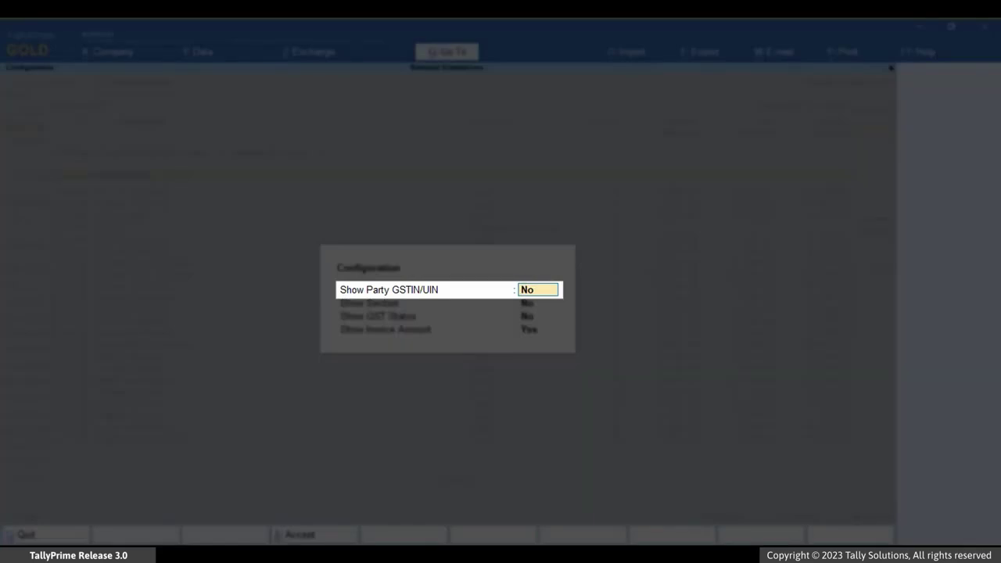
key(y)
key(Return)
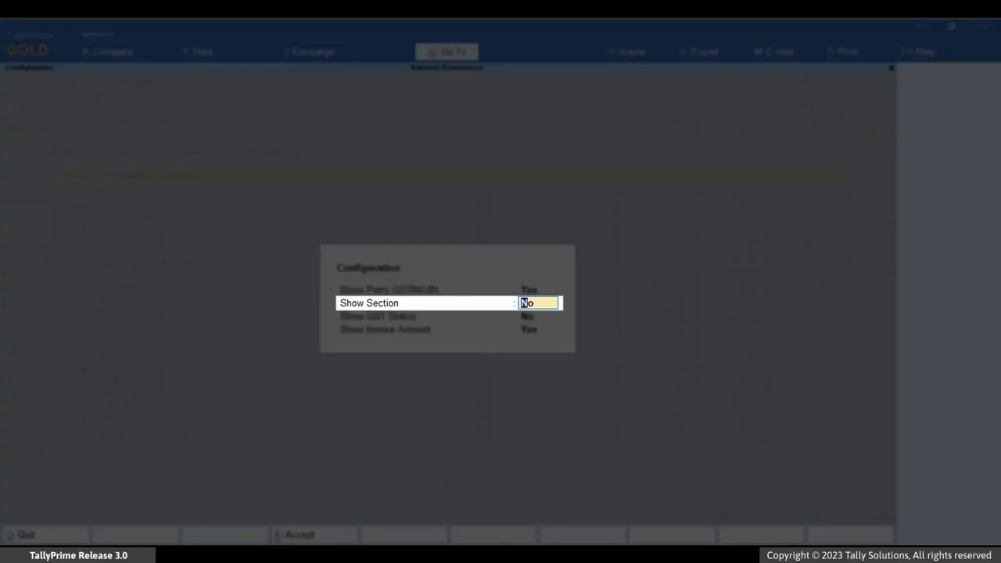
key(y)
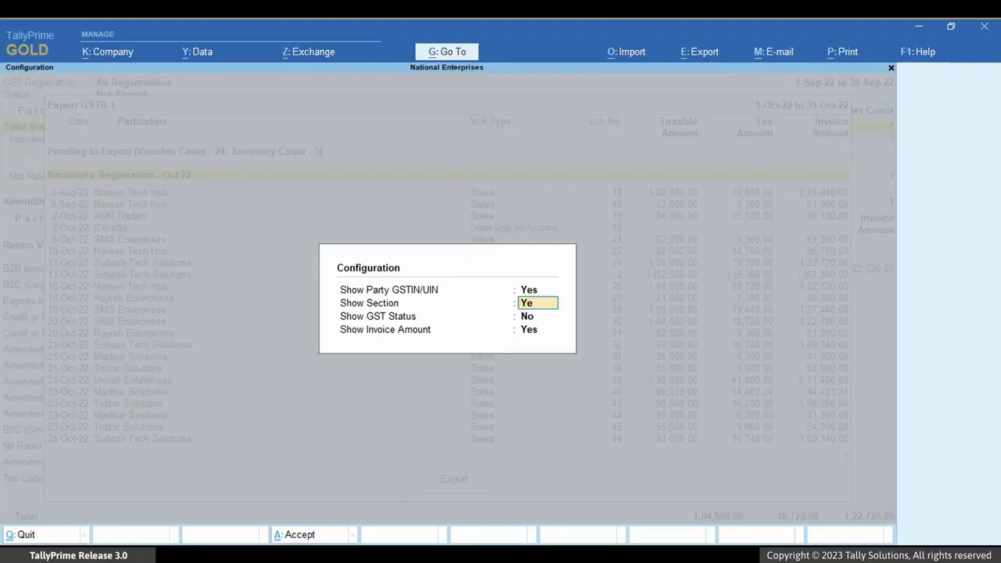
key(Return)
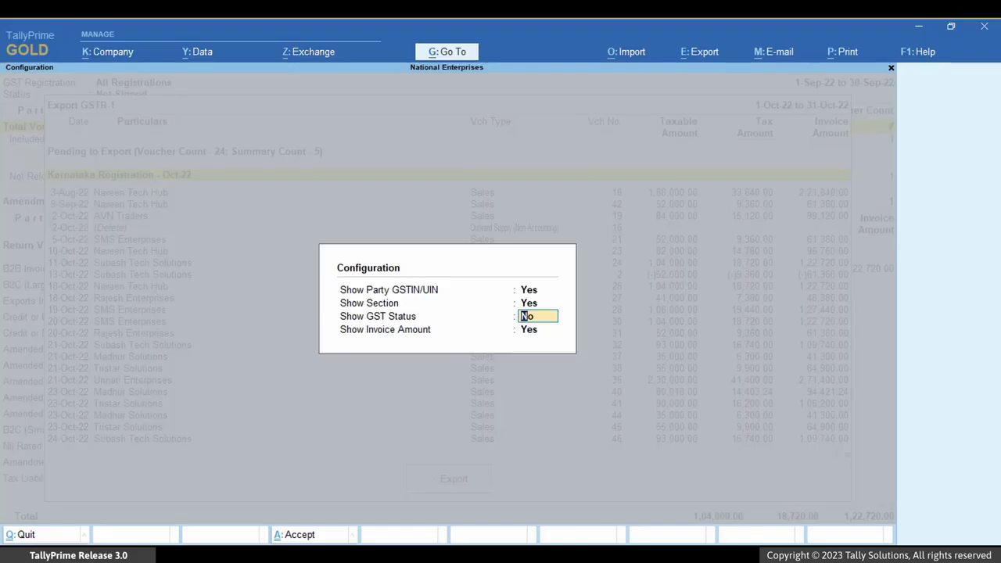
text(Yes)
key(Return)
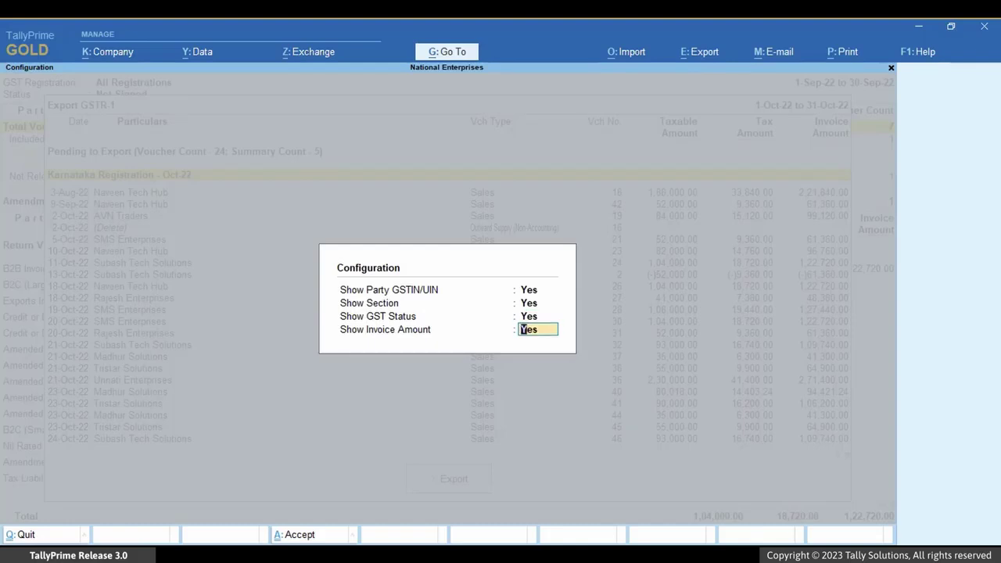
key(Return)
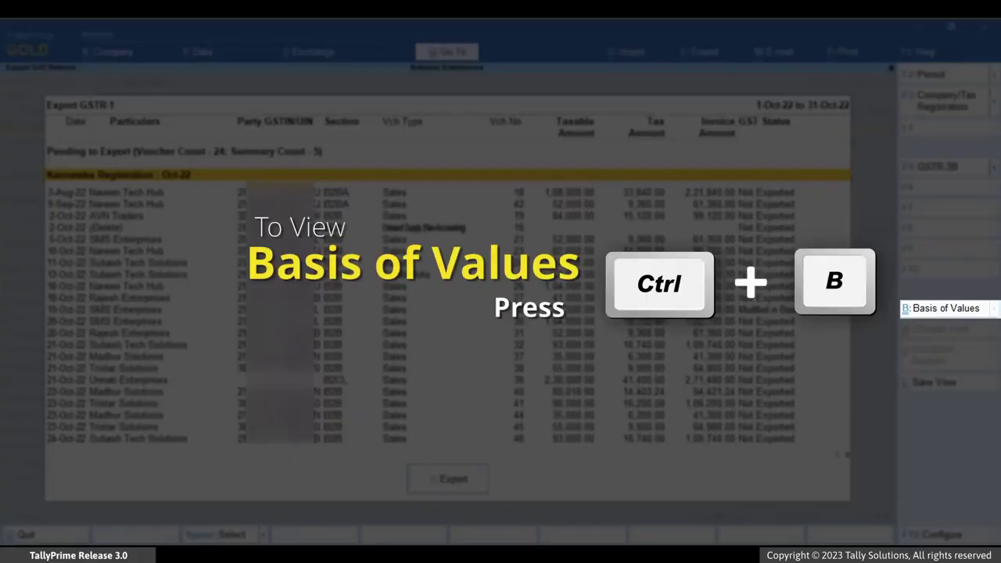
Step: In the basis of values, include transactions mismatching with GST data and exclude the HSN Summary and Document Summary
key(ctrl+b)
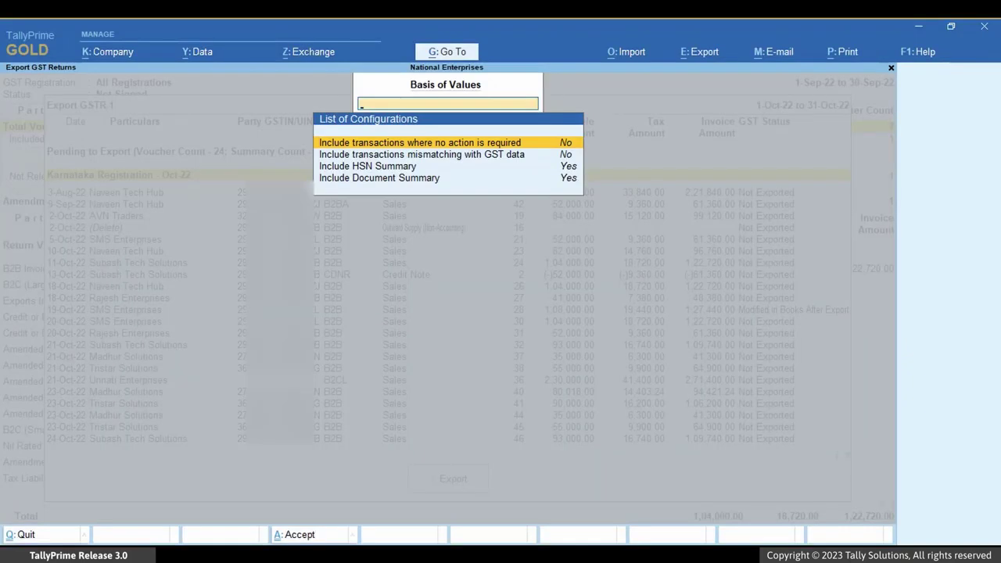
key(Down)
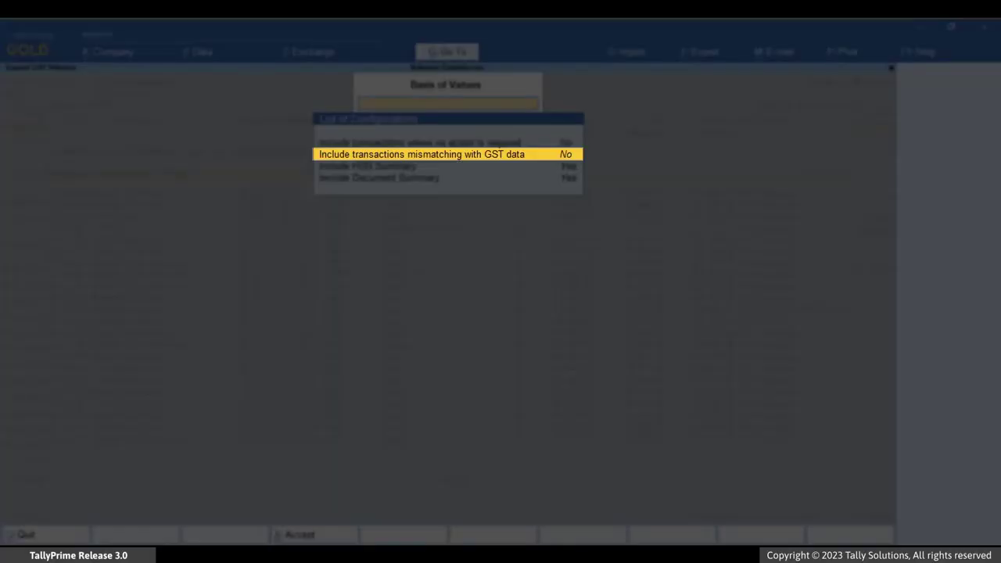
key(Return)
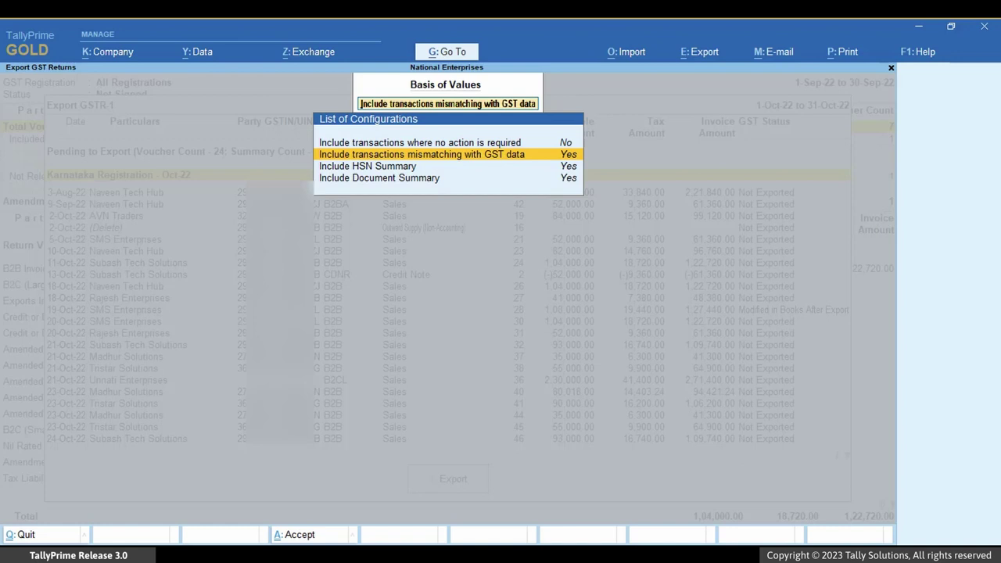
key(Down)
key(Return)
key(Down)
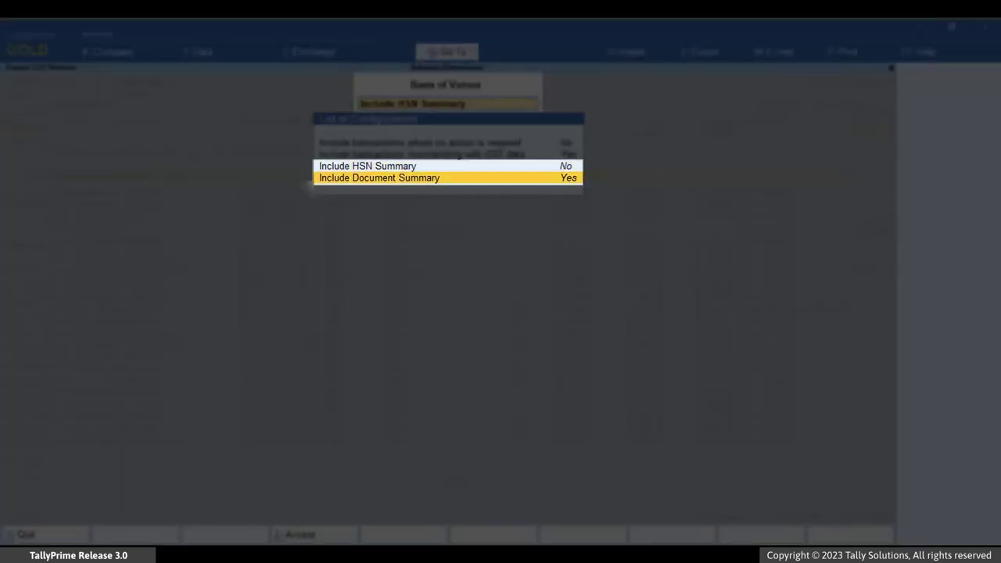
key(Return)
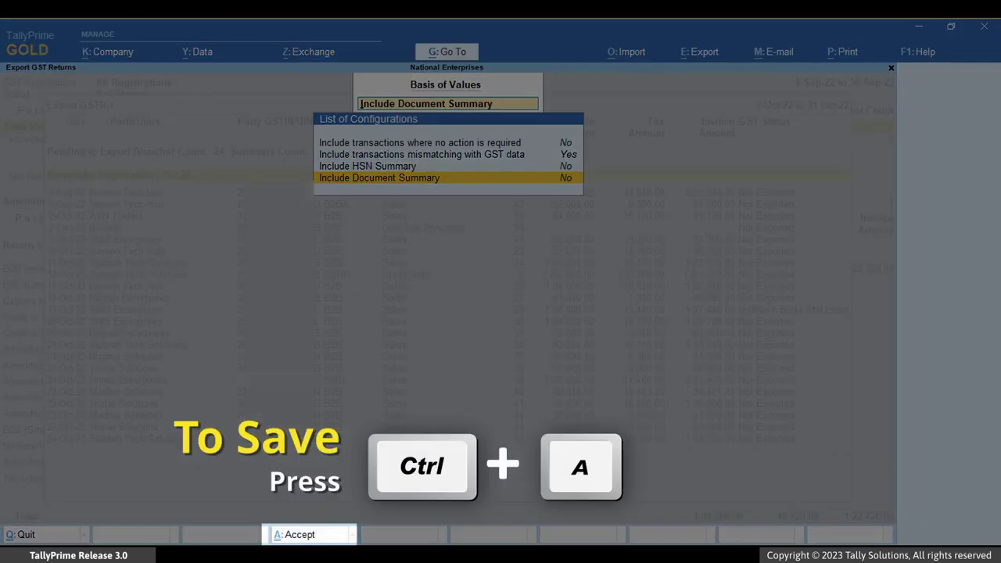
key(ctrl+a)
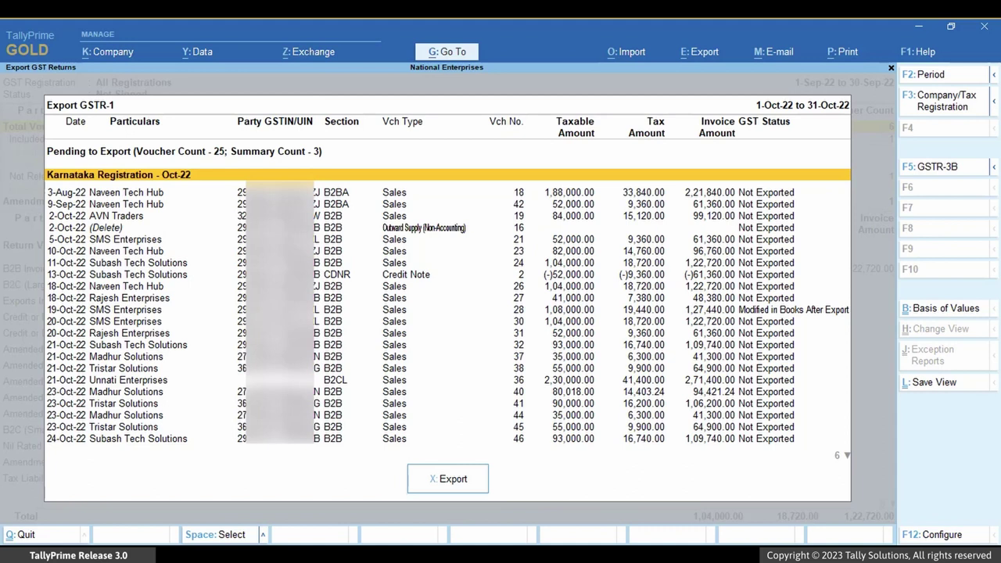
Step: Select sales vouchers 18, 42 and 24, deleted voucher 16 and credit note 2 for export
click(125, 192)
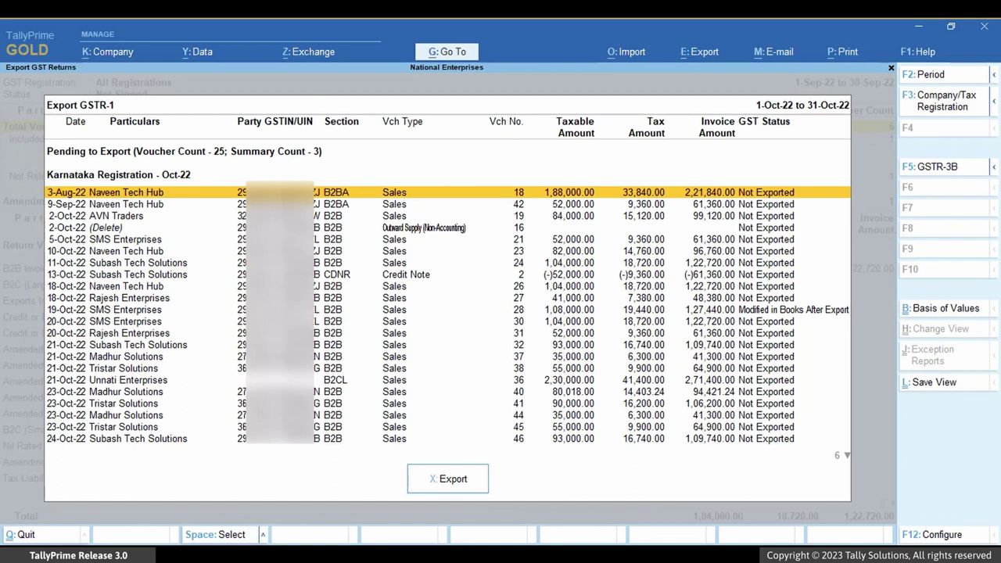
key(space)
key(Down)
key(Down)
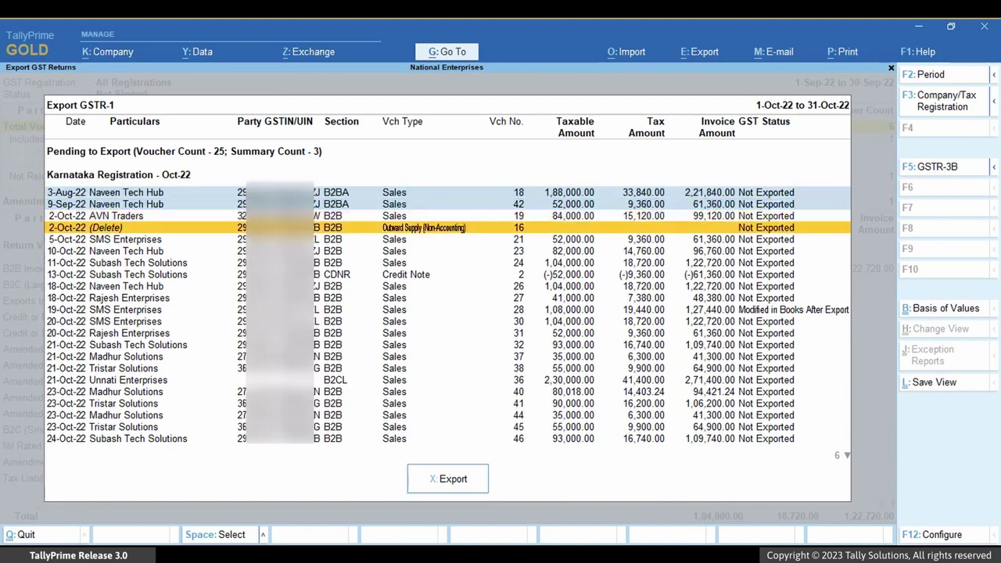
key(space)
key(Down)
key(Down)
key(Down)
key(space)
key(Down)
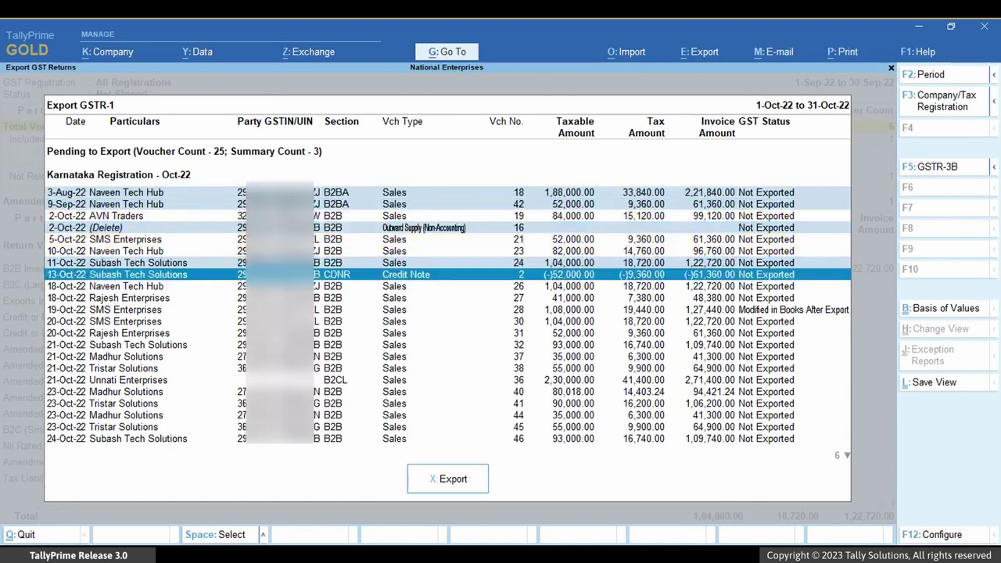
Step: Add sales vouchers 36, 40, 41, 44 and 45 to the export selection
key(Down)
key(Down)
key(Down)
key(Down)
key(Down)
key(Down)
key(Down)
key(Down)
key(Down)
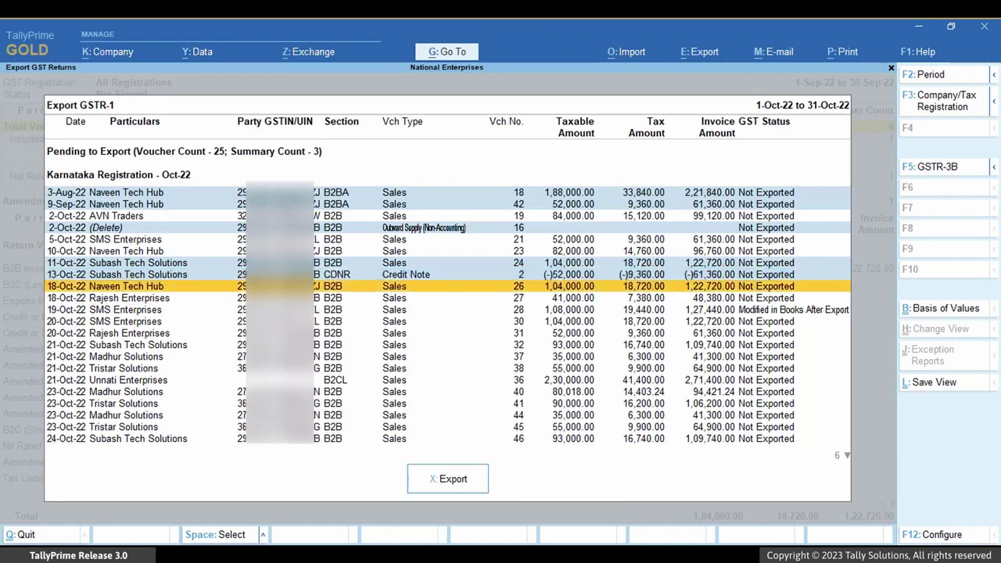
key(Down)
key(Down)
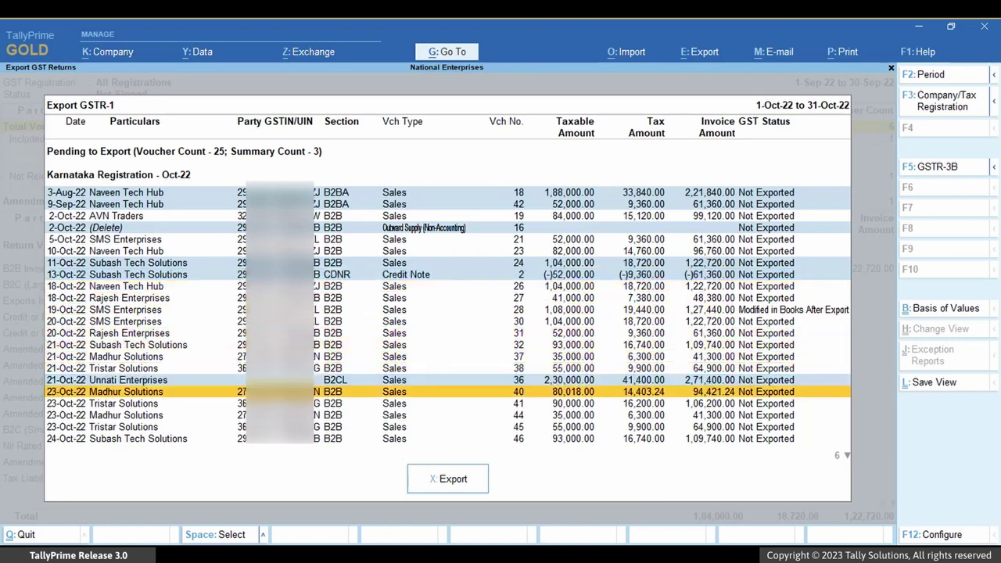
key(space)
key(Down)
key(space)
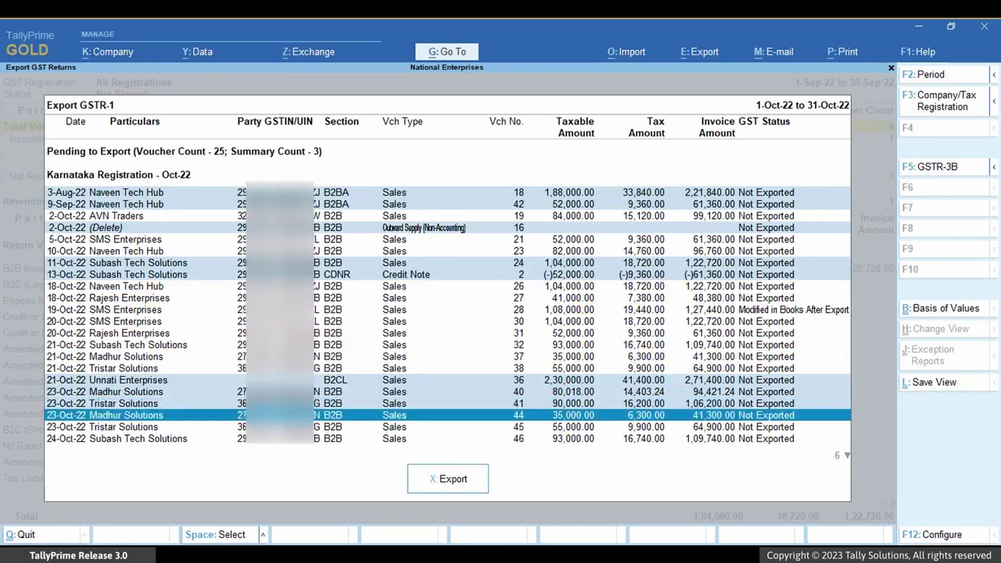
key(Down)
key(space)
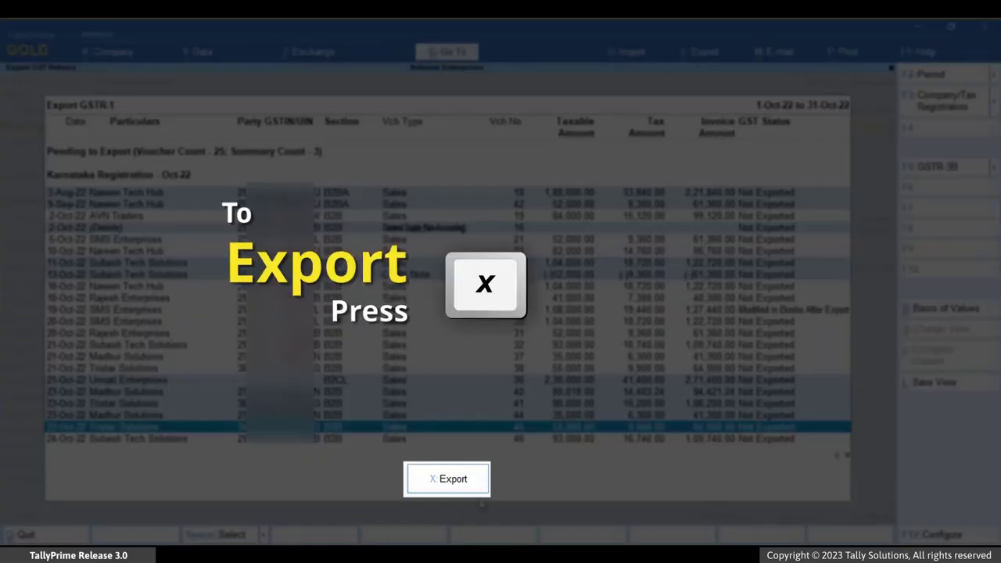
Step: Start exporting the selected vouchers and set the export folder path to D:\export
key(x)
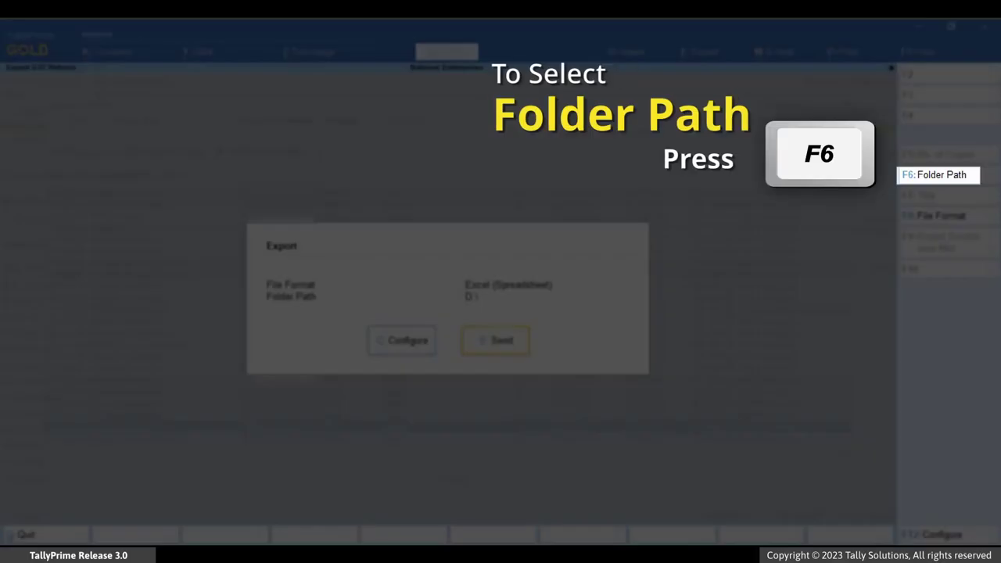
key(F6)
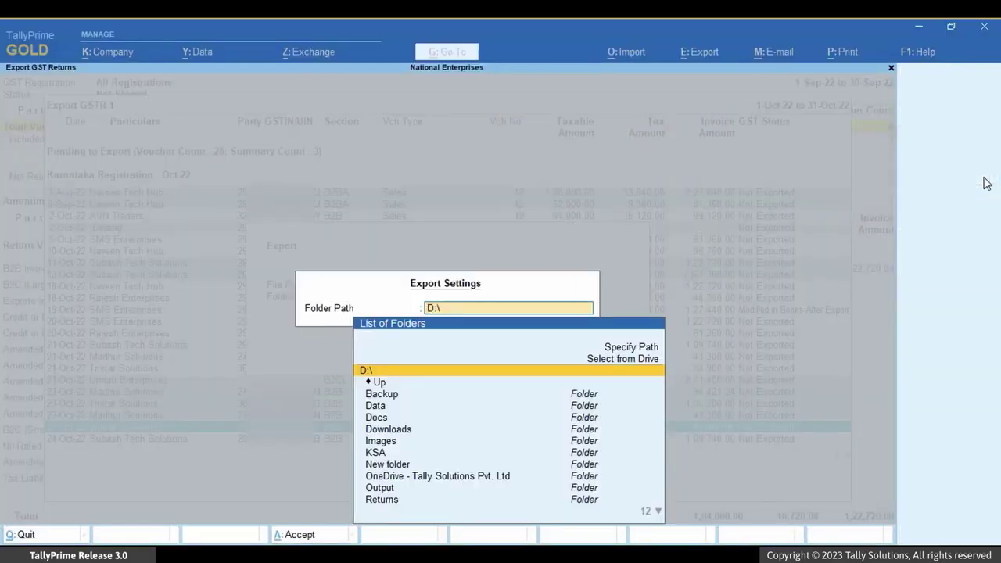
key(Down)
key(Down)
key(Down)
key(Down)
key(Down)
key(Down)
key(Down)
key(Down)
key(Down)
key(Down)
key(Down)
key(Down)
key(Down)
key(Down)
key(Down)
key(Down)
key(Down)
key(Down)
key(Down)
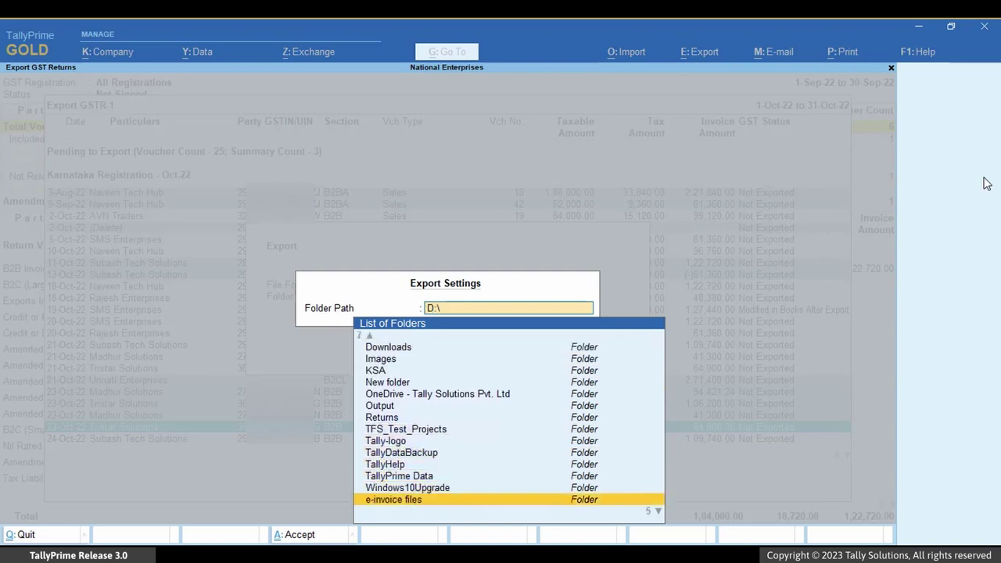
key(Return)
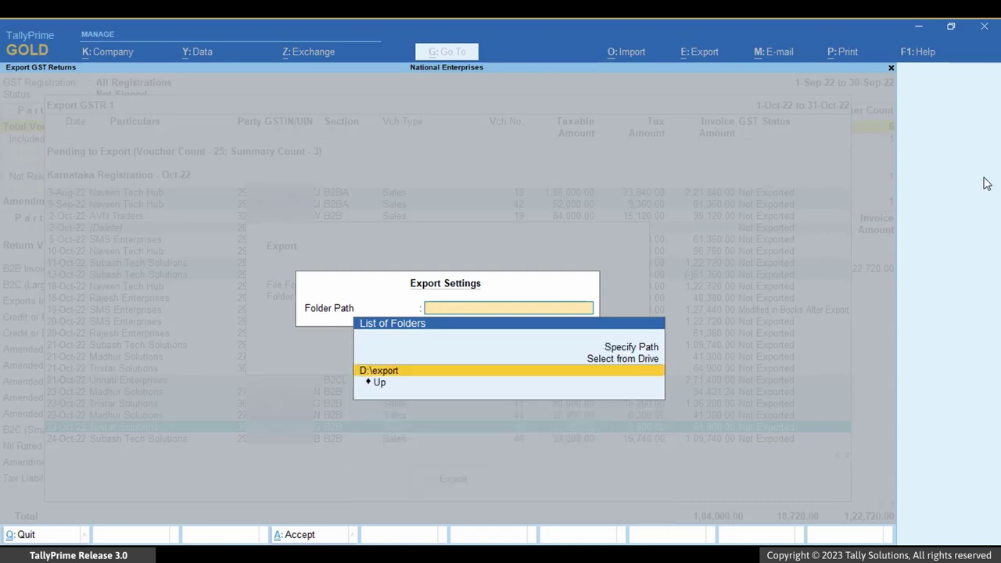
key(Return)
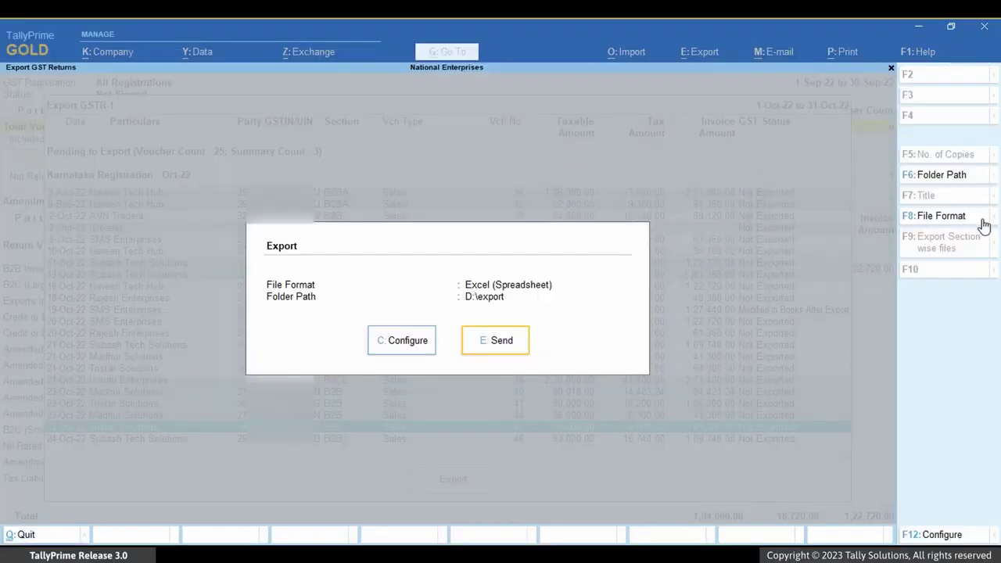
Step: Set the file format of the GSTR-1 export to JSON (Data Interchange)
key(F8)
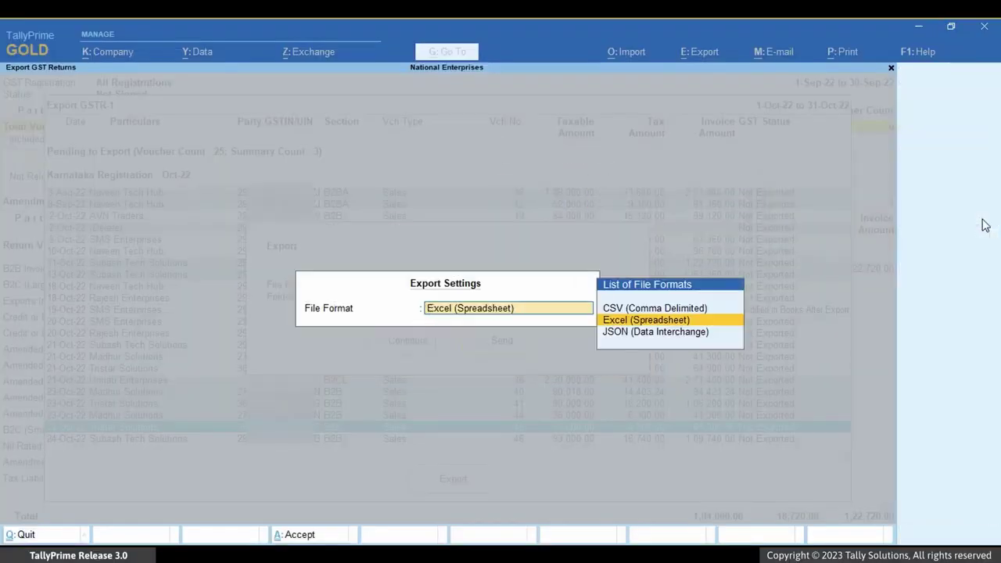
key(Down)
key(Return)
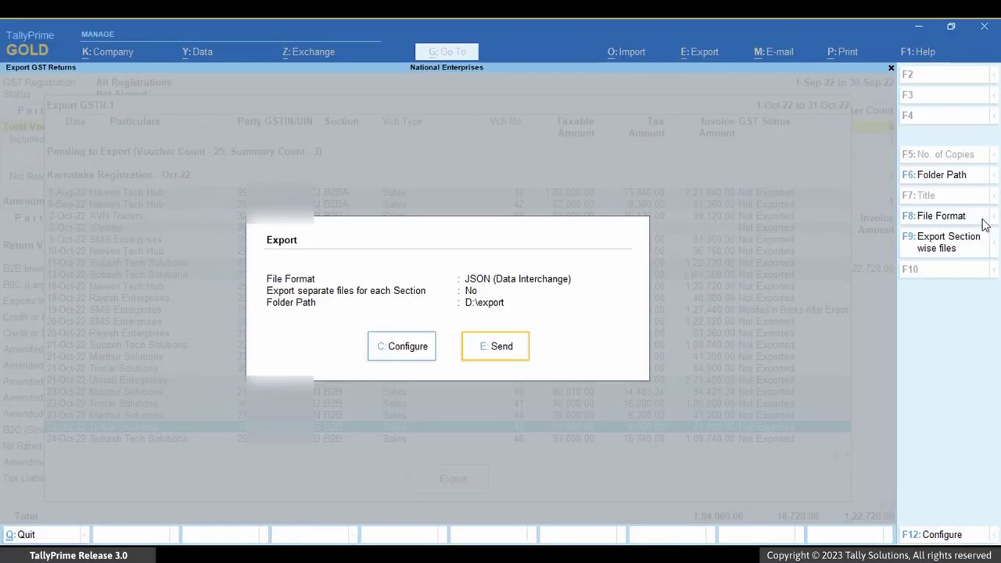
Step: Check the export configuration, including the option for separate files per section, and send the selected GSTR-1 vouchers
click(428, 367)
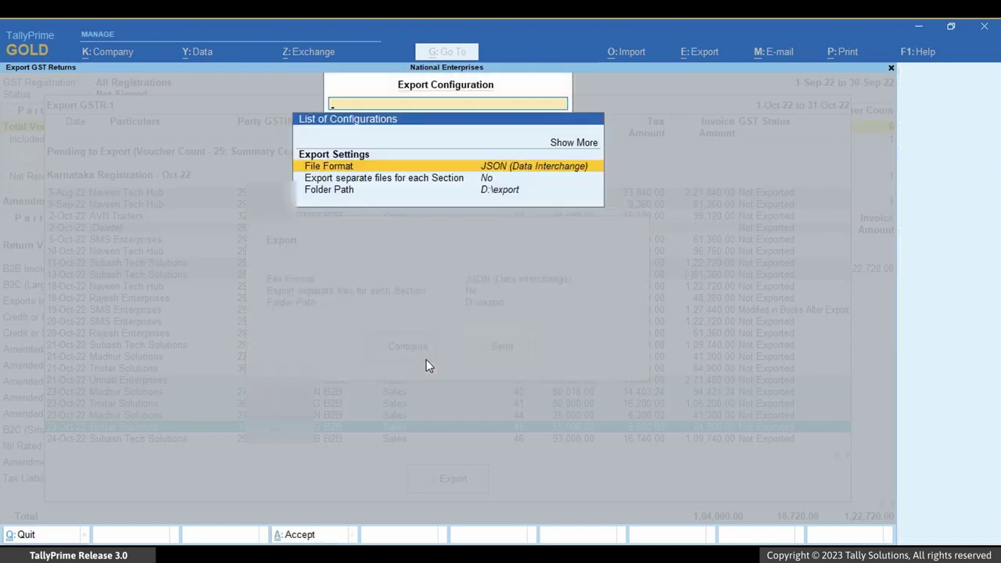
key(Down)
key(Return)
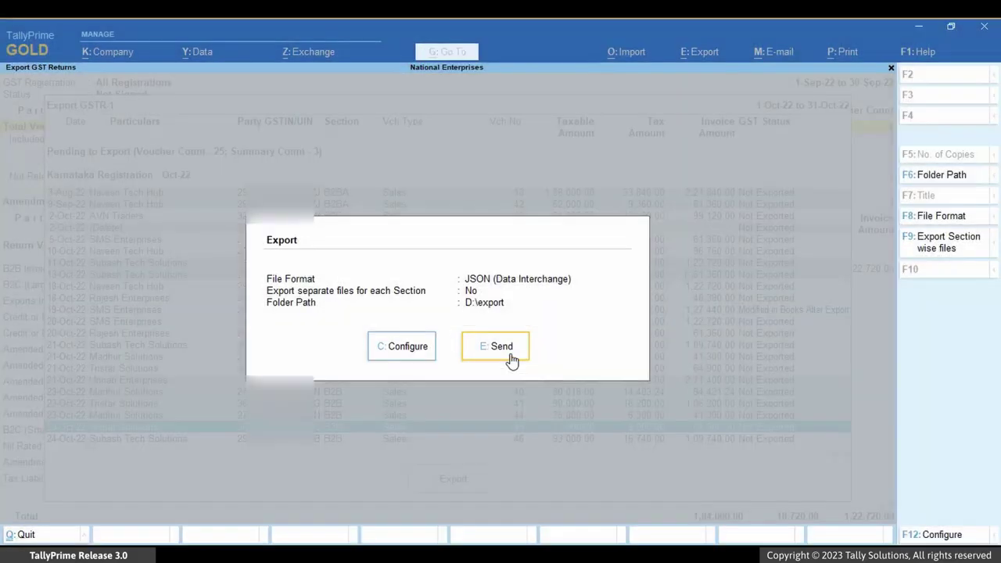
click(510, 352)
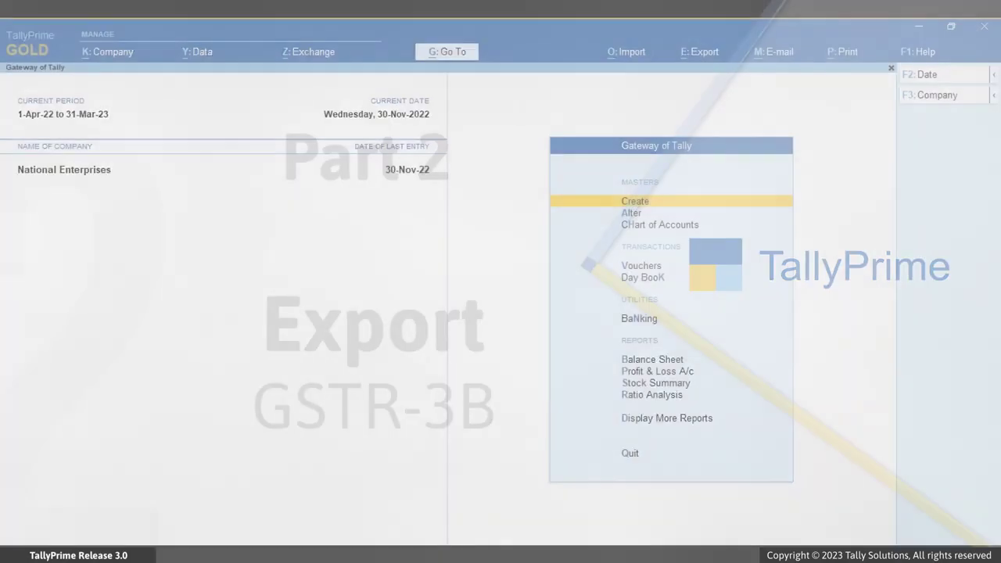
Step: Find and open the GSTR-3B report
key(alt+g)
text(Gstr)
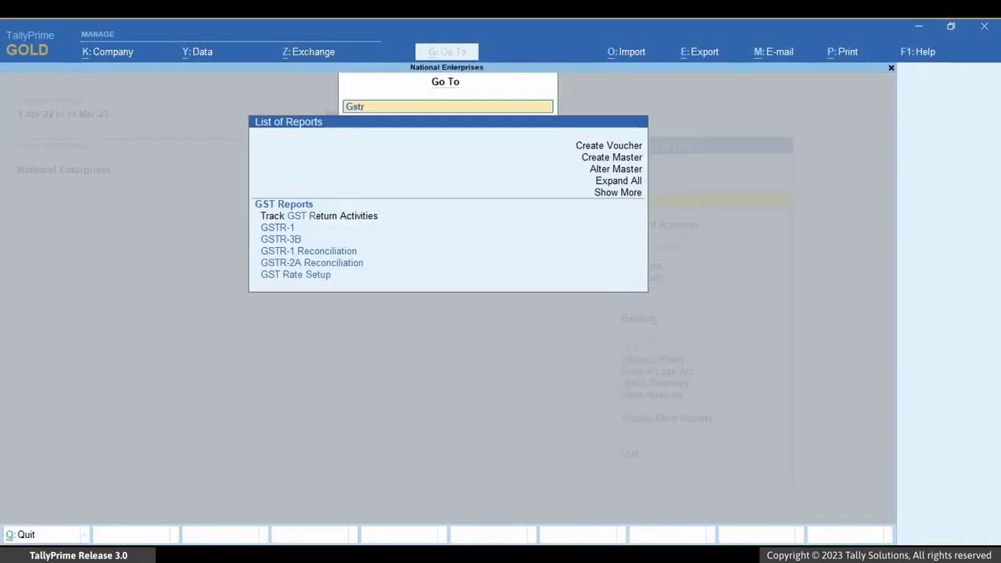
key(Down)
key(Down)
key(Down)
key(Return)
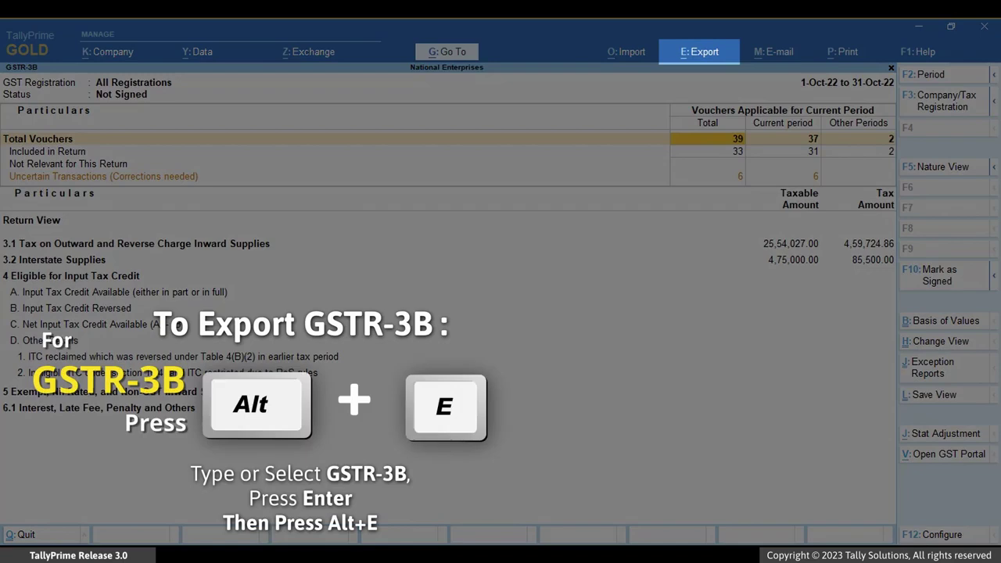
Step: Open the GST returns export for GSTR-3B and restrict it to the Karnataka Registration
key(alt+e)
key(Down)
key(Down)
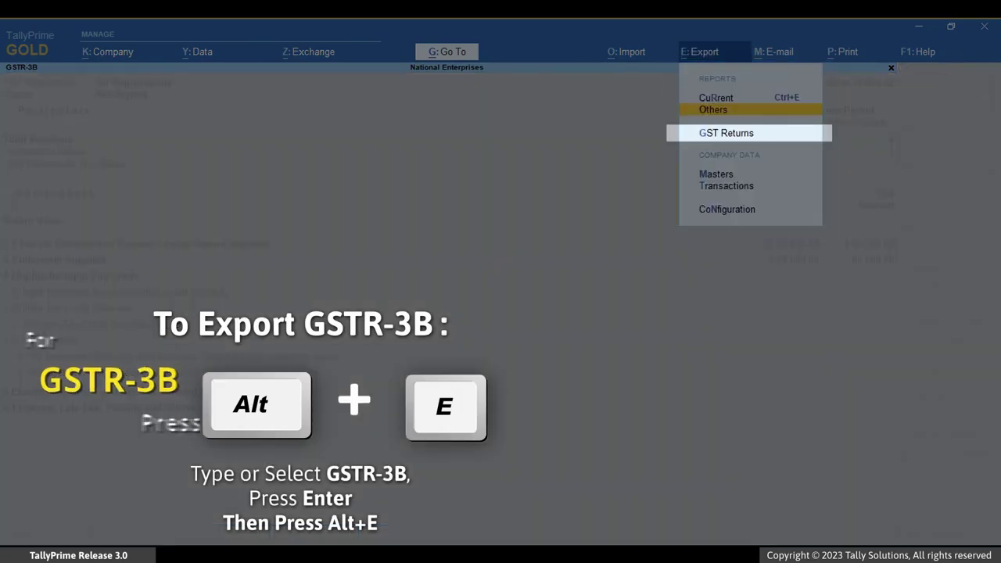
key(Return)
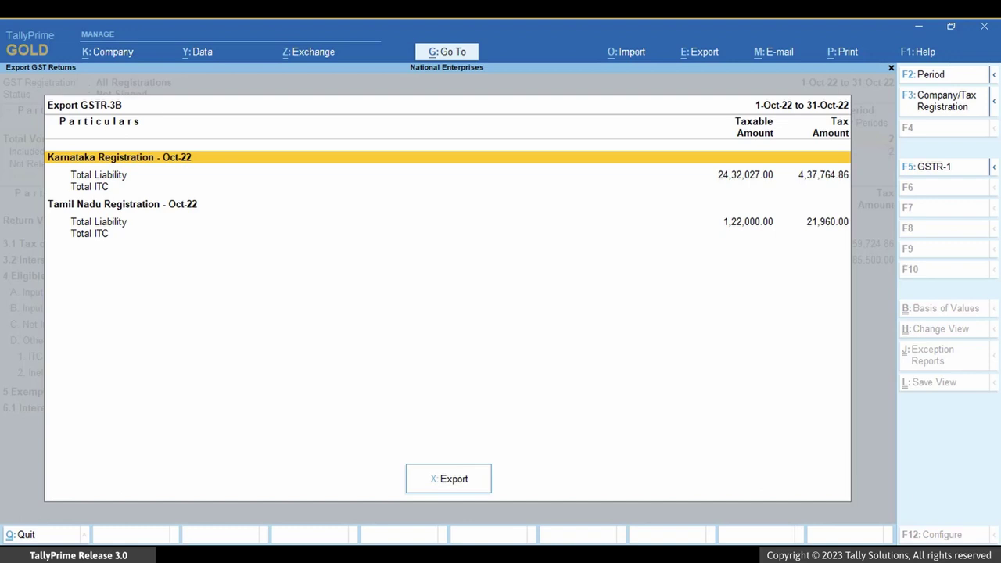
key(F3)
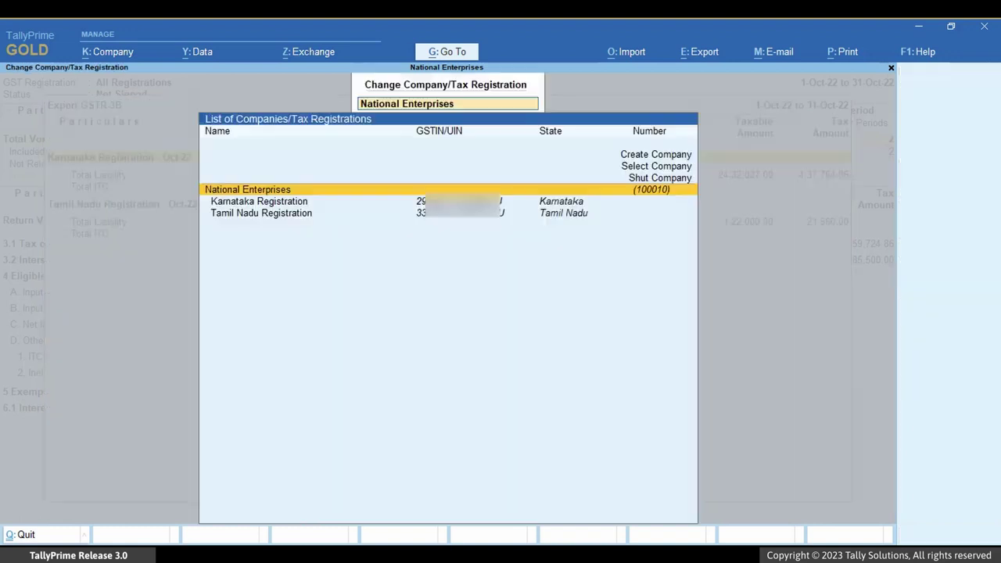
key(Down)
key(Return)
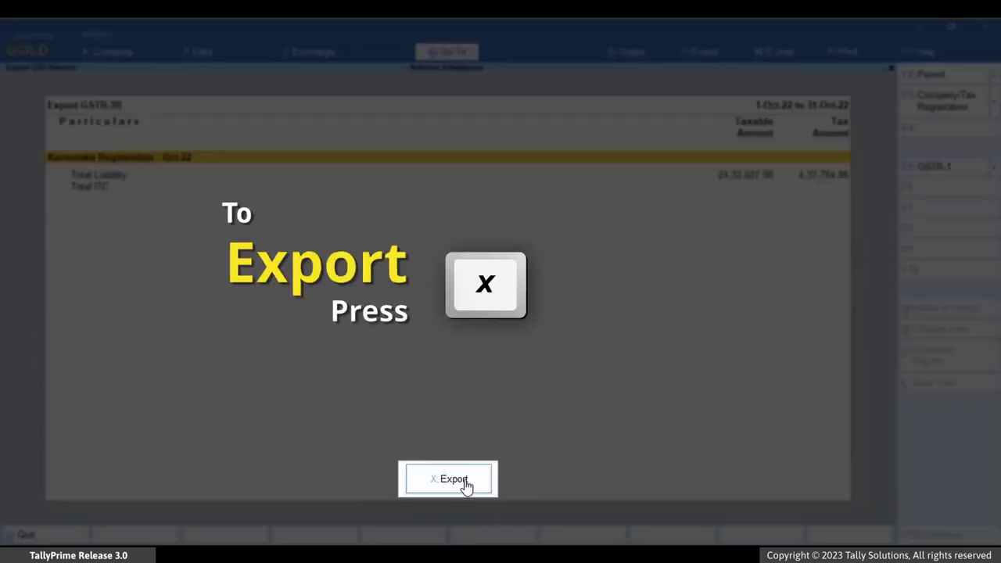
Step: Start exporting the Karnataka GSTR-3B return and set the export folder path to D:\export
key(x)
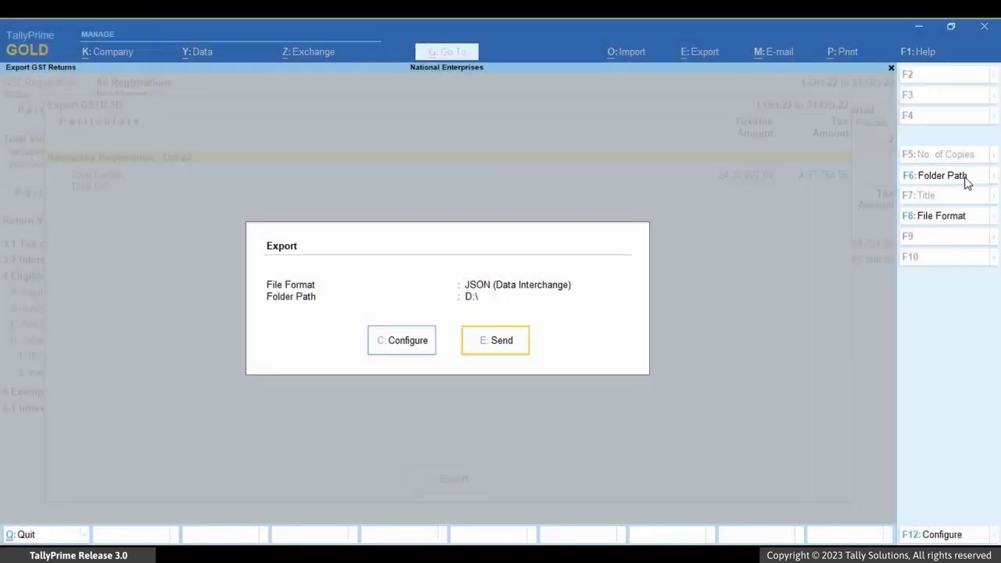
click(964, 178)
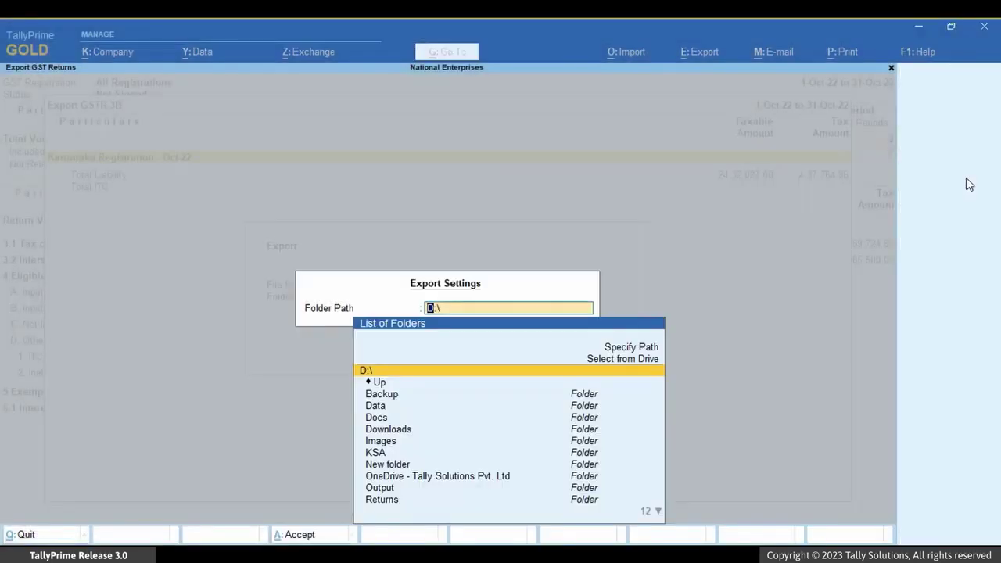
key(End)
key(Return)
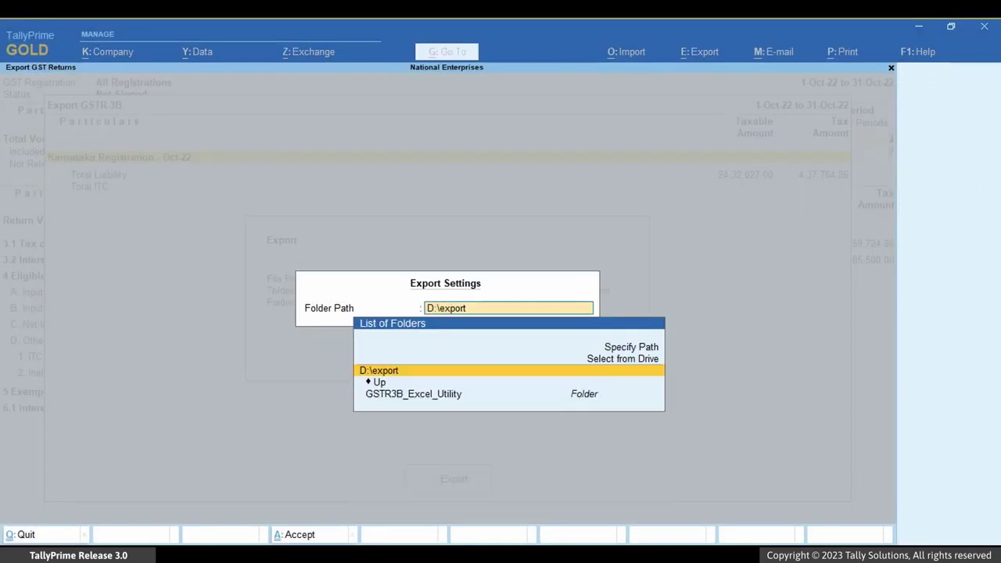
key(Down)
key(Return)
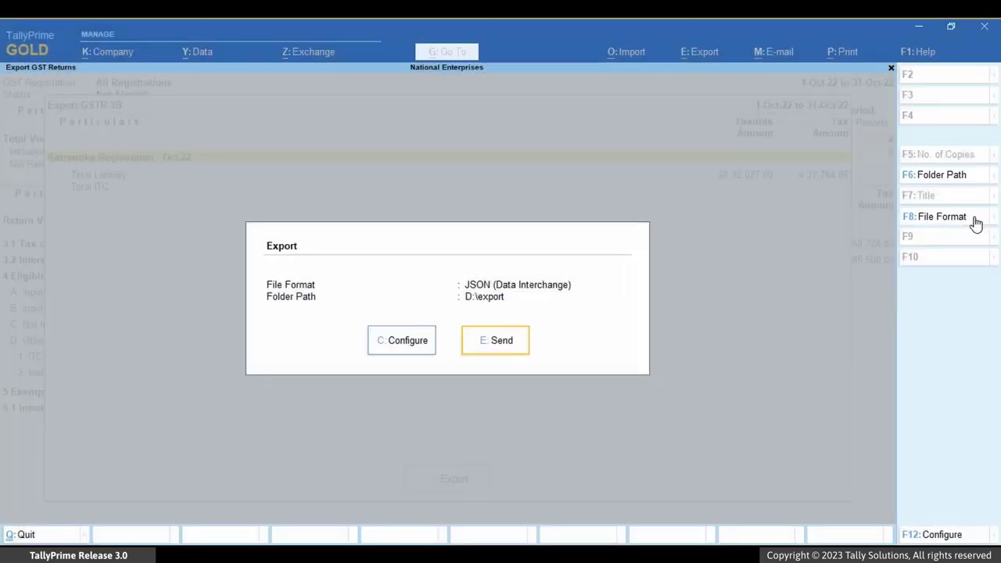
Step: Set the GSTR-3B export's file format to Excel (Spreadsheet) and send the export
click(974, 217)
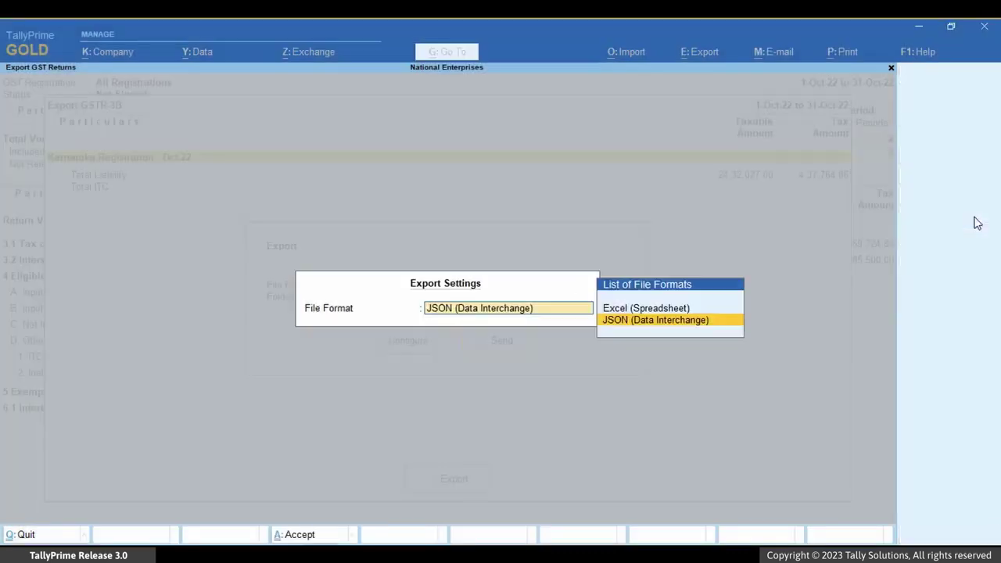
key(Up)
key(Return)
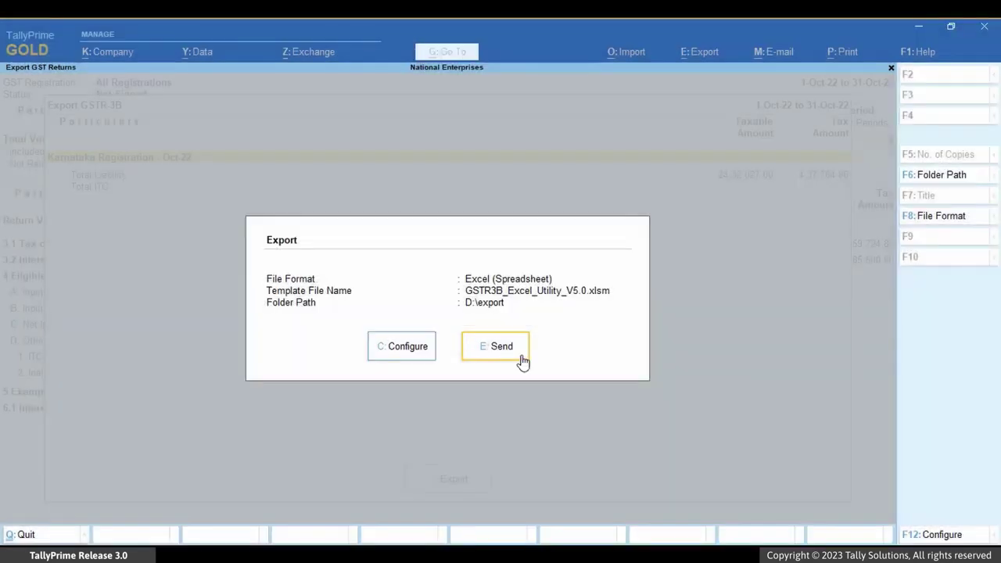
click(522, 361)
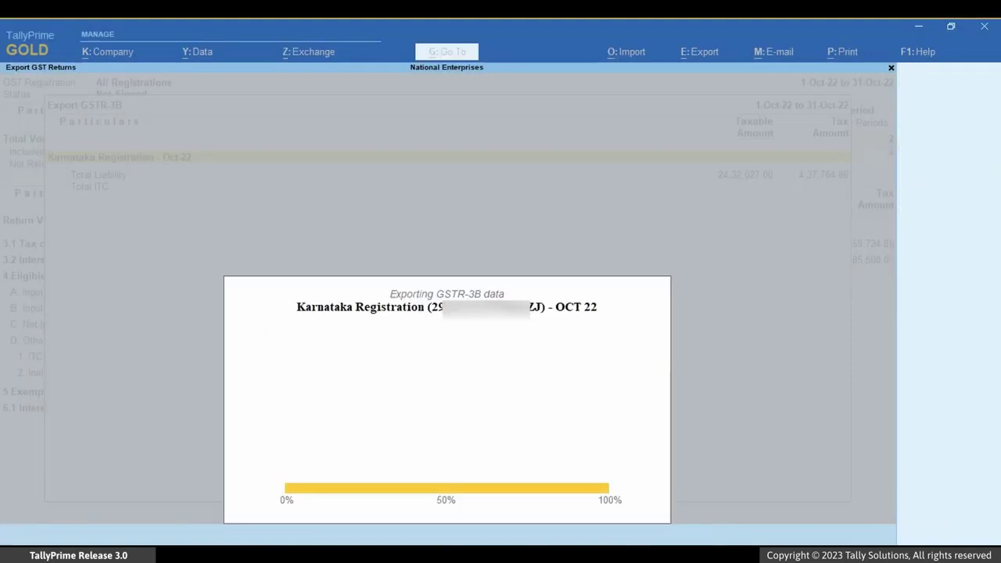